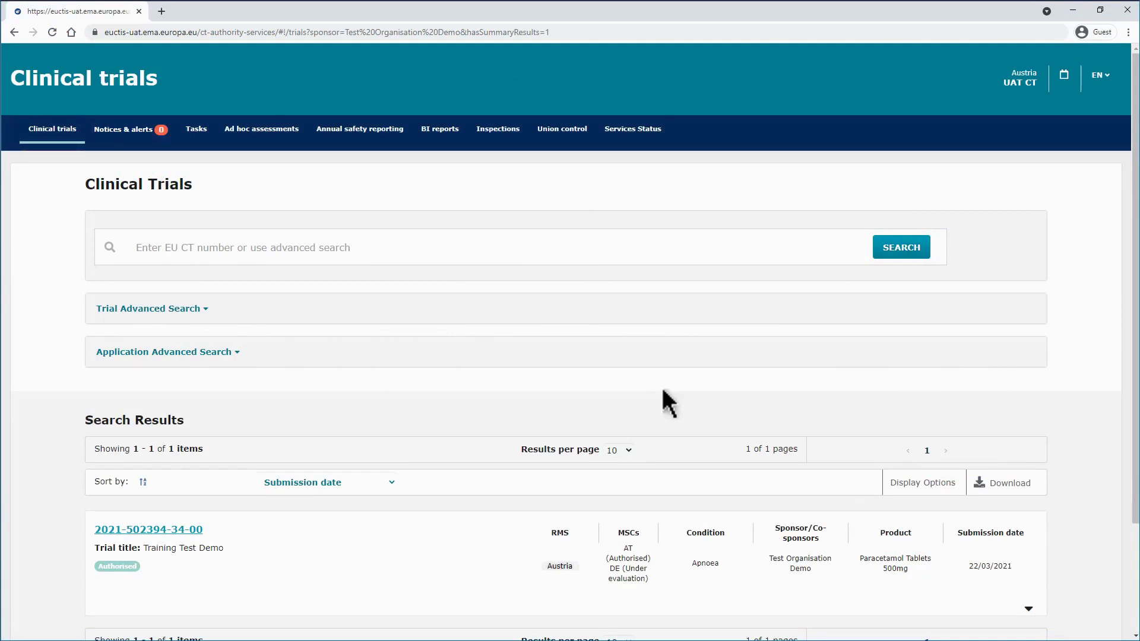
{"action": "left_click", "coordinate": [198, 527]}
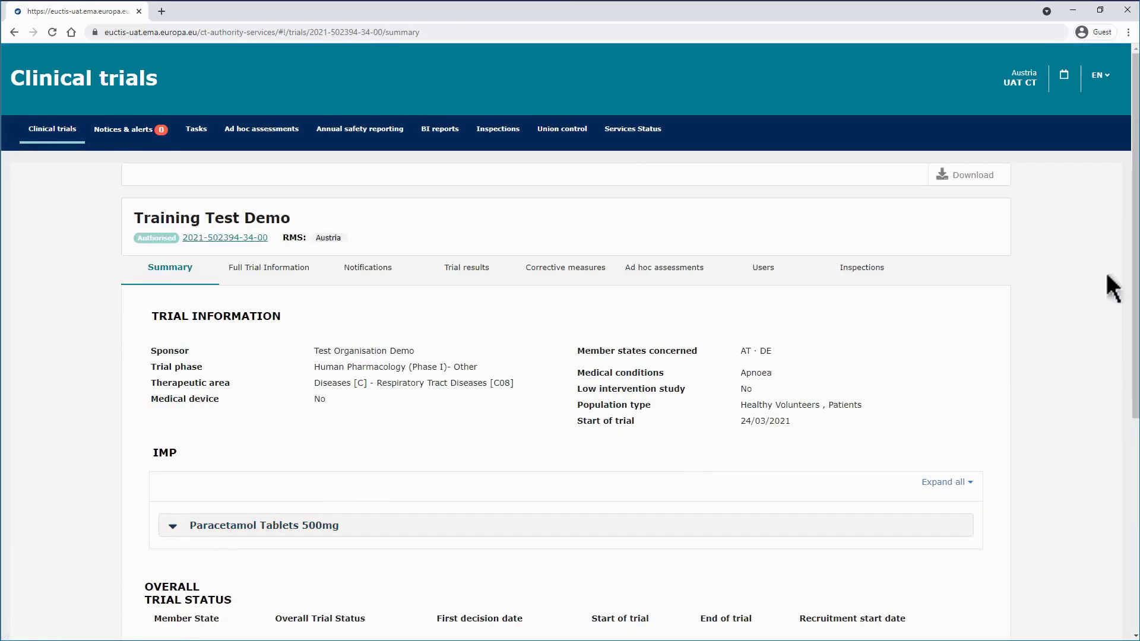
{"action": "scroll", "coordinate": [1135, 283], "scroll_direction": "down", "scroll_amount": 2}
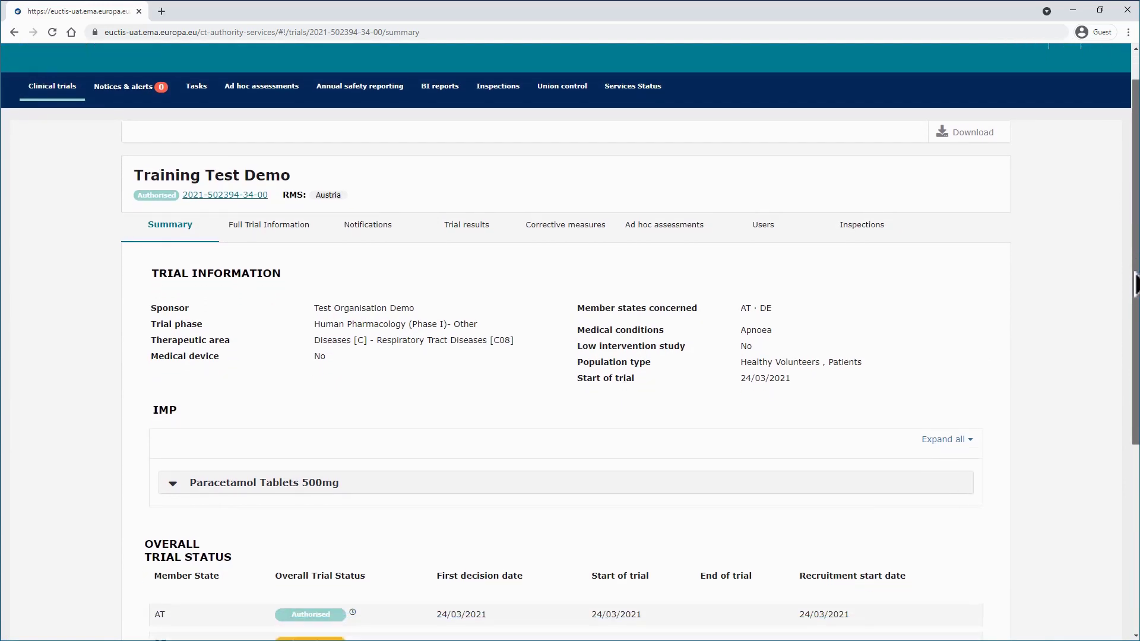
{"action": "left_click_drag", "start_coordinate": [1135, 282], "coordinate": [1135, 313]}
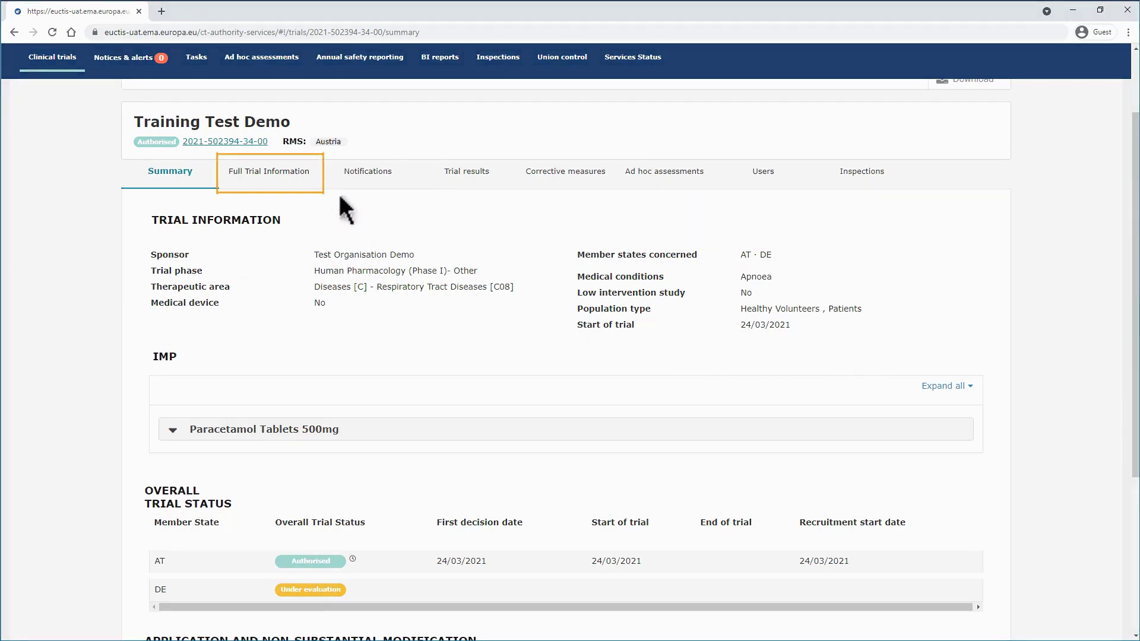
{"action": "left_click", "coordinate": [316, 178]}
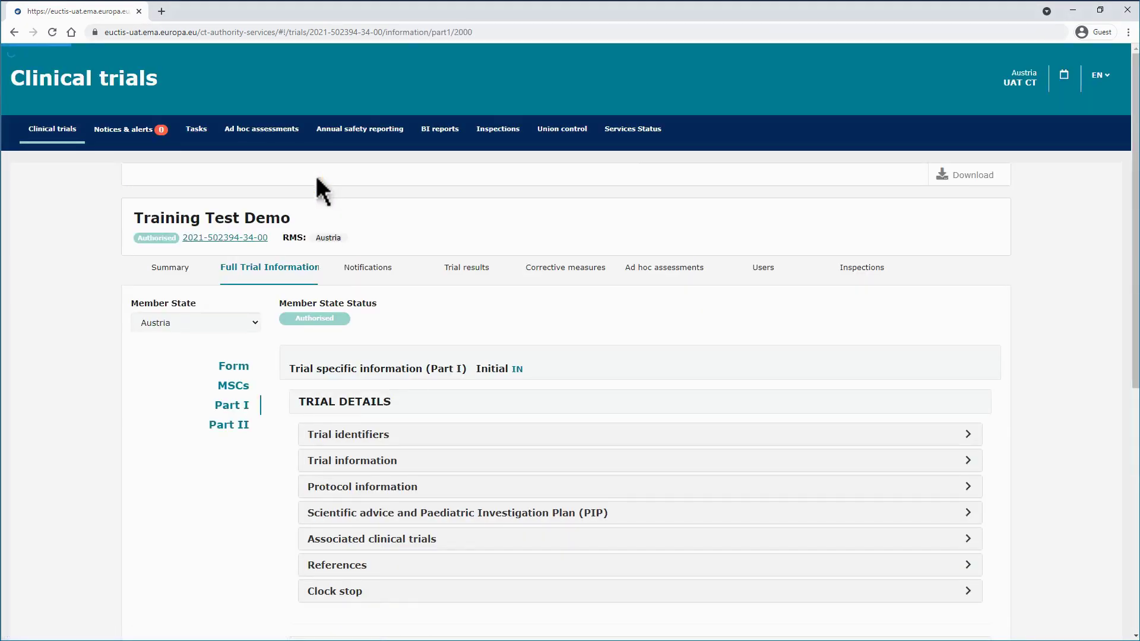
{"action": "left_click_drag", "start_coordinate": [1136, 194], "coordinate": [1135, 237]}
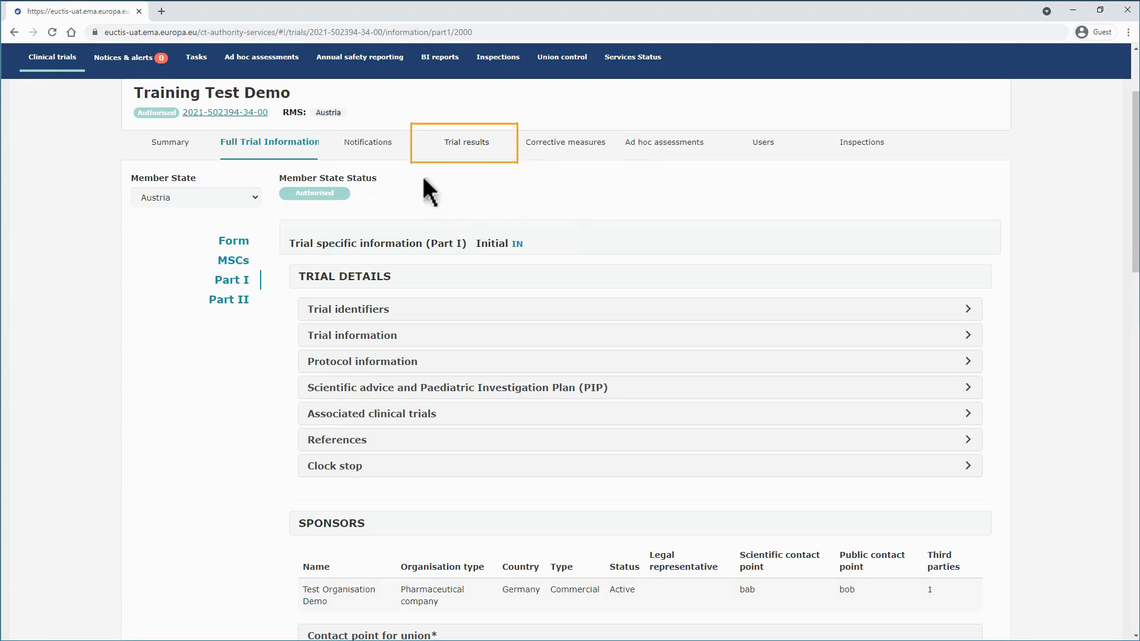
{"action": "left_click", "coordinate": [437, 153]}
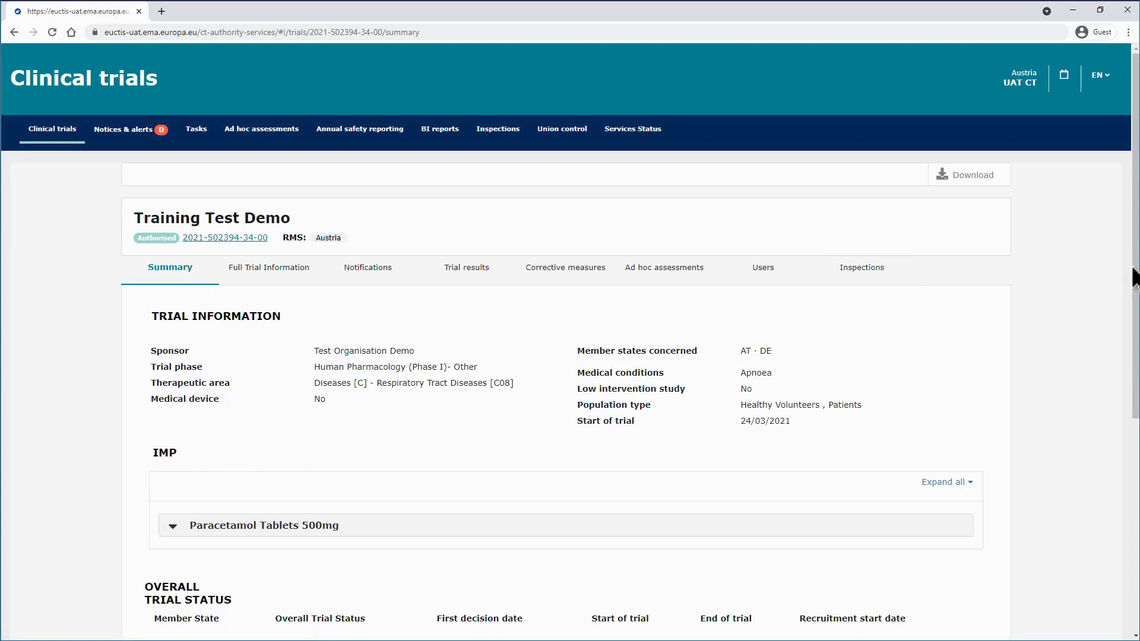
Scroll to the Application table and open the trial's initial application IN.
{"action": "scroll", "coordinate": [1136, 310], "scroll_direction": "down", "scroll_amount": 1}
{"action": "left_click_drag", "start_coordinate": [1136, 310], "coordinate": [1135, 452]}
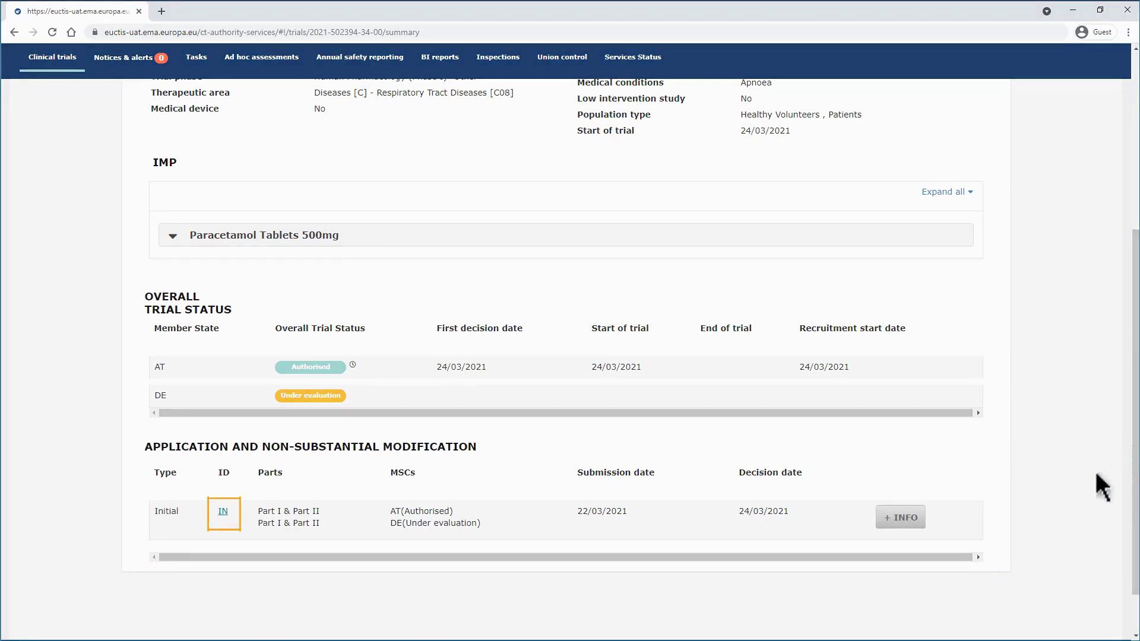
{"action": "left_click", "coordinate": [224, 514]}
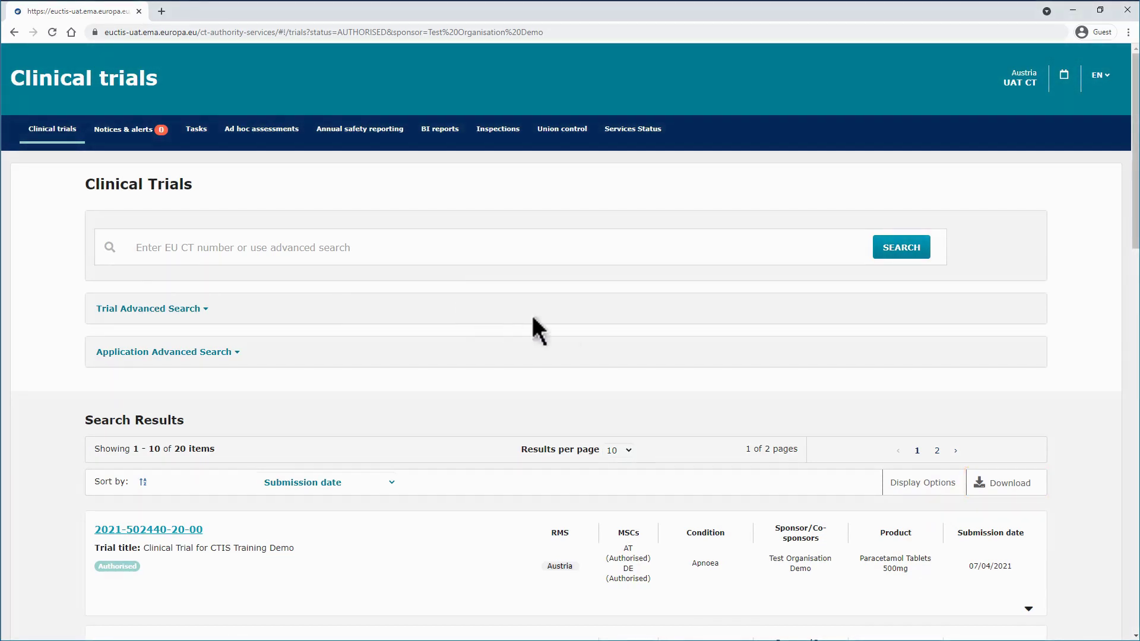
Export the search results as CSV via Download Results, then go to Download Trials.
{"action": "scroll", "coordinate": [885, 398], "scroll_direction": "down", "scroll_amount": 3}
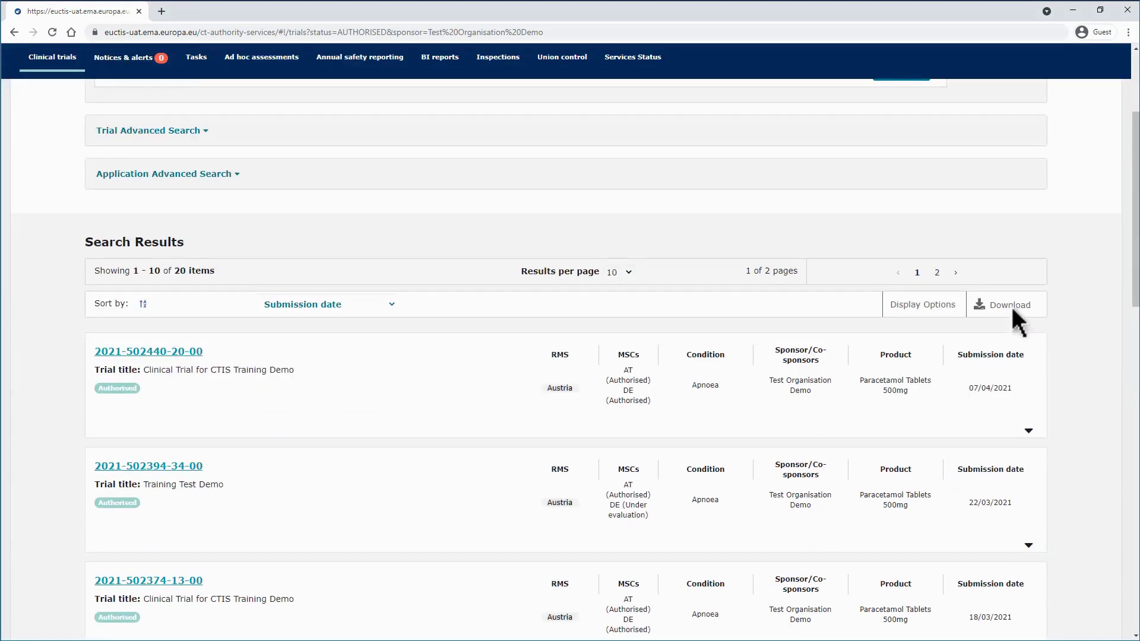
{"action": "left_click", "coordinate": [1013, 306]}
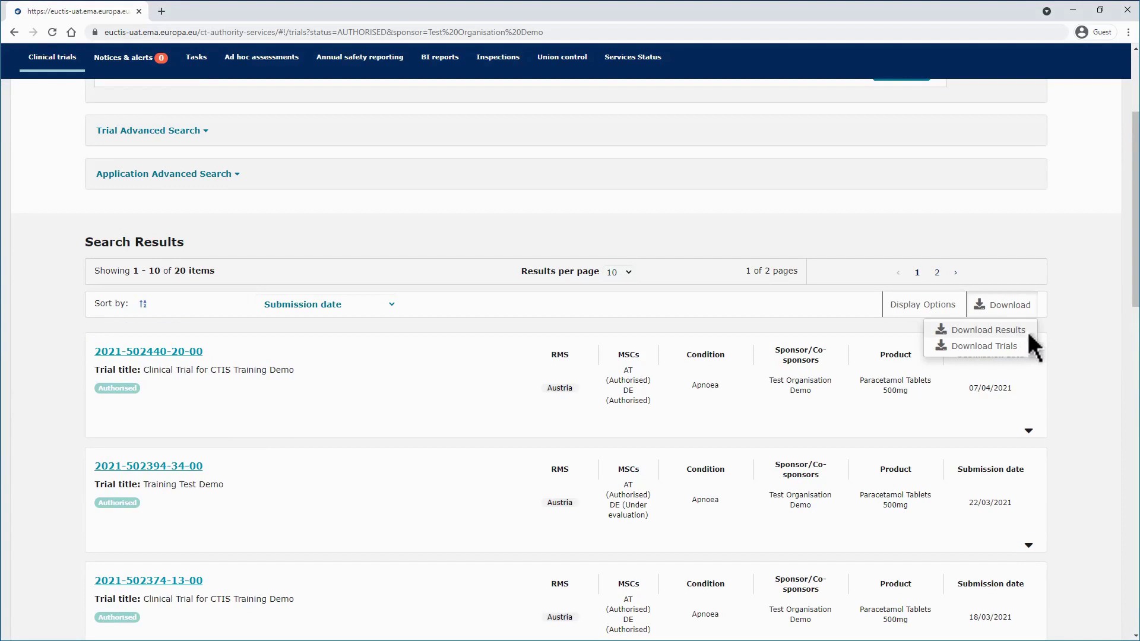
{"action": "left_click", "coordinate": [1029, 334]}
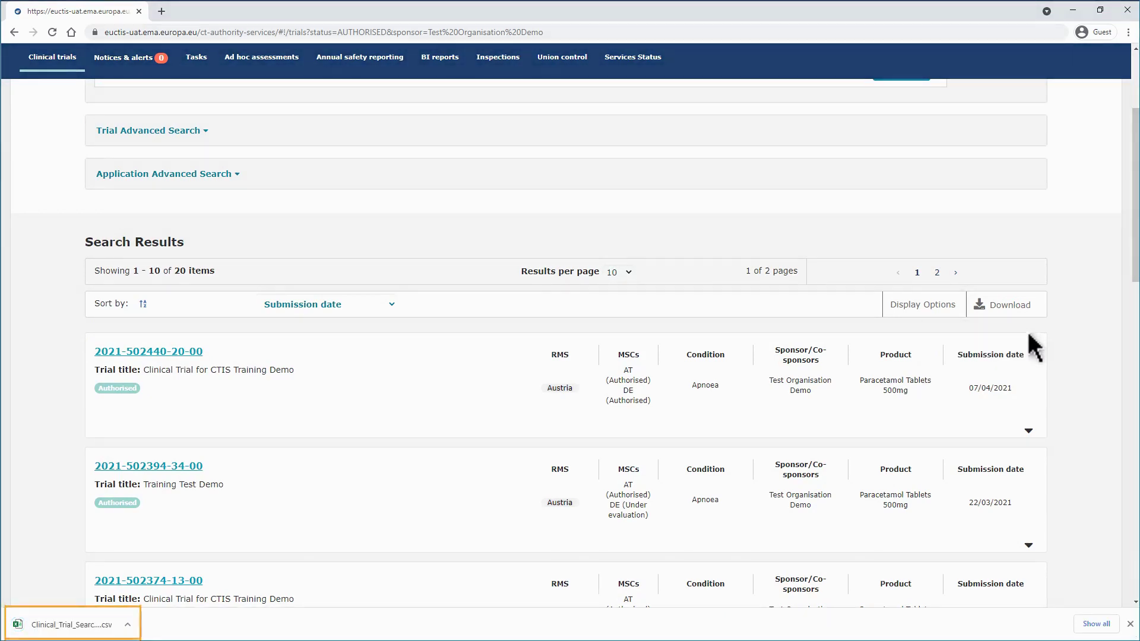
{"action": "left_click", "coordinate": [1032, 312]}
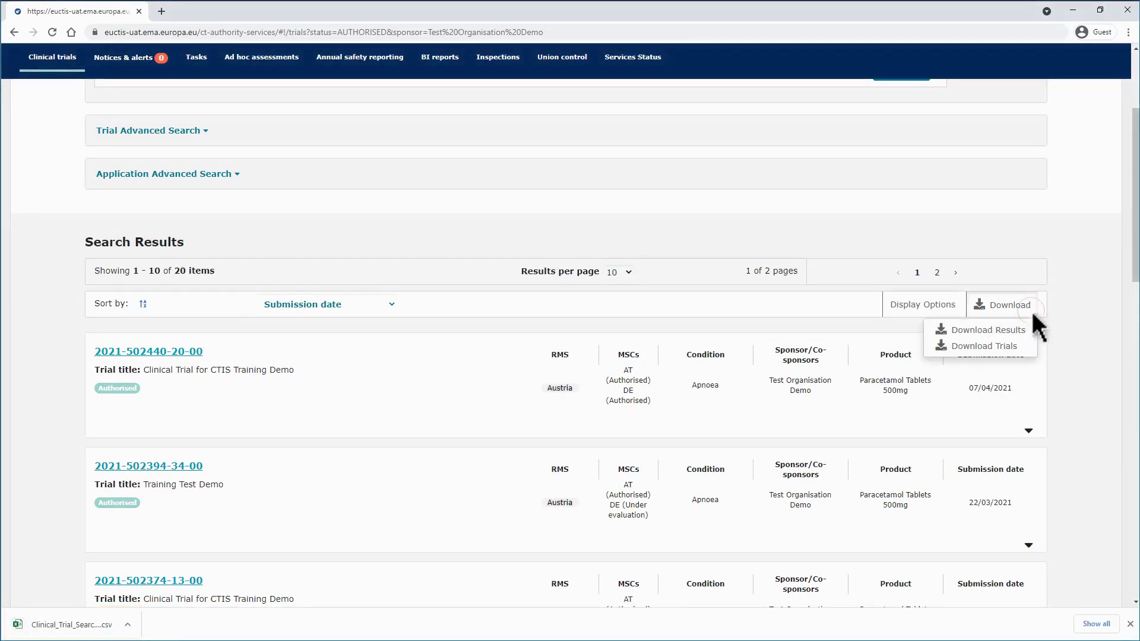
{"action": "left_click", "coordinate": [1033, 346]}
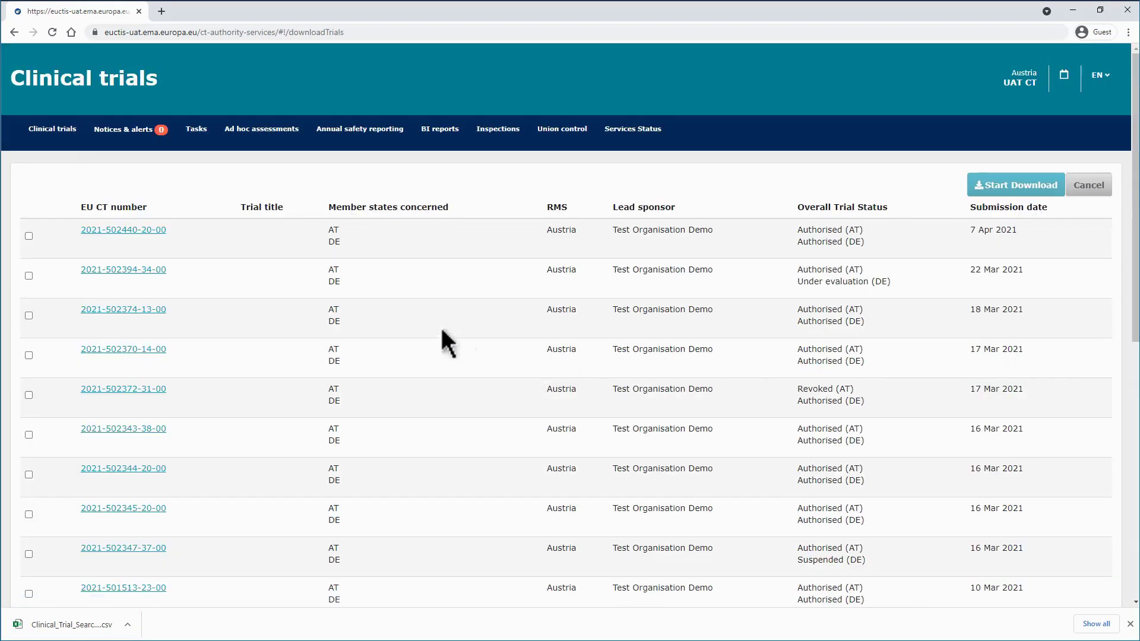
{"action": "left_click", "coordinate": [29, 236]}
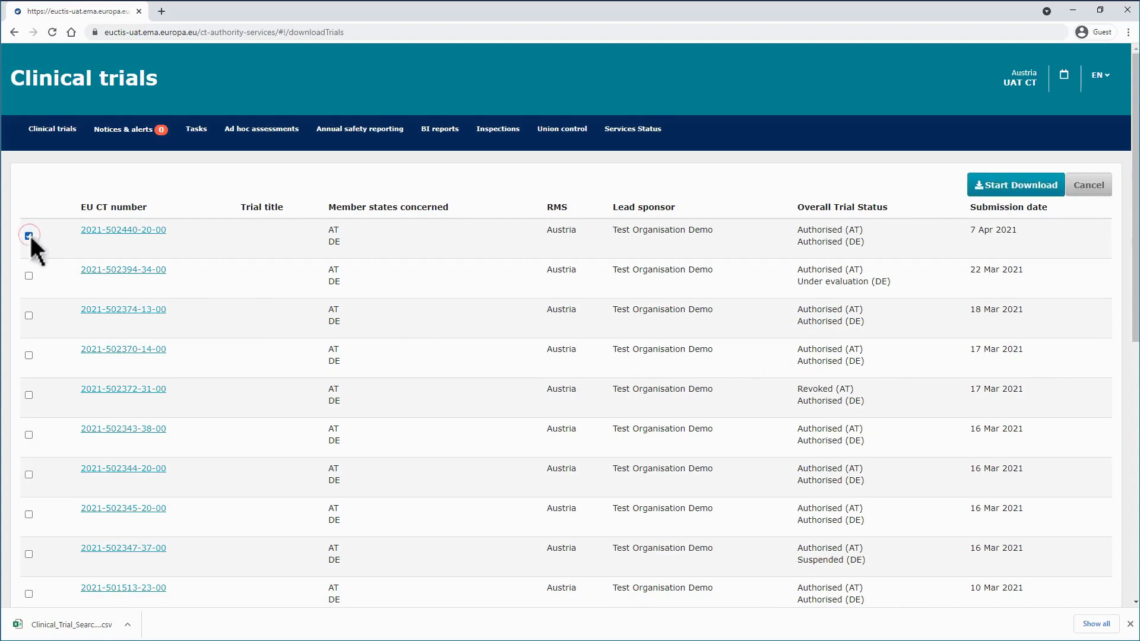
{"action": "left_click", "coordinate": [28, 276]}
{"action": "left_click", "coordinate": [1038, 195]}
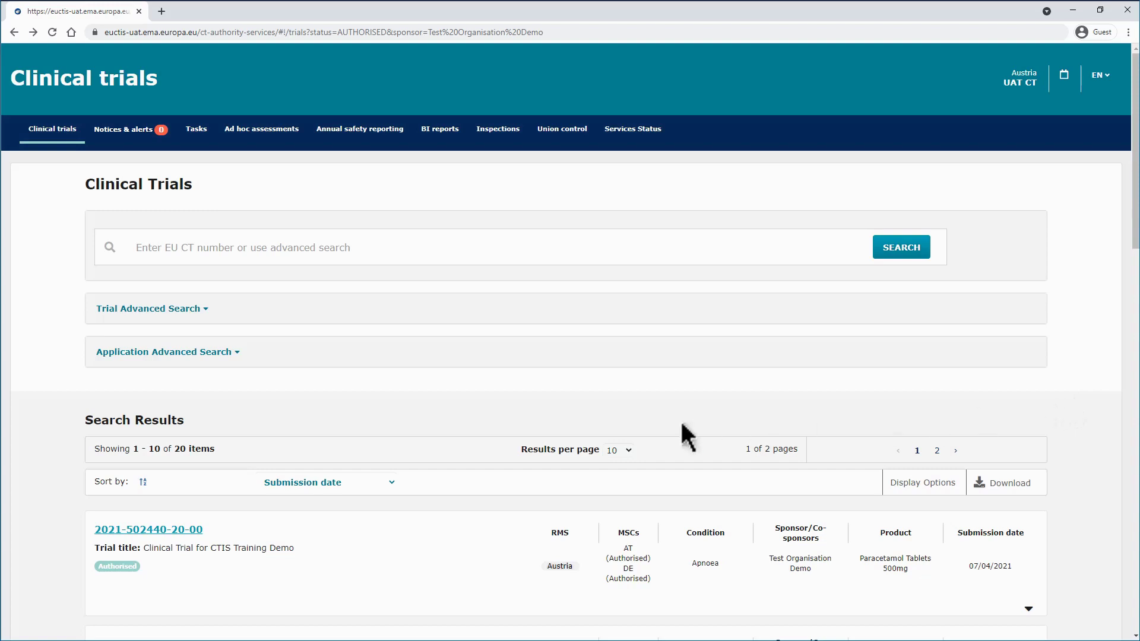
{"action": "left_click", "coordinate": [201, 526]}
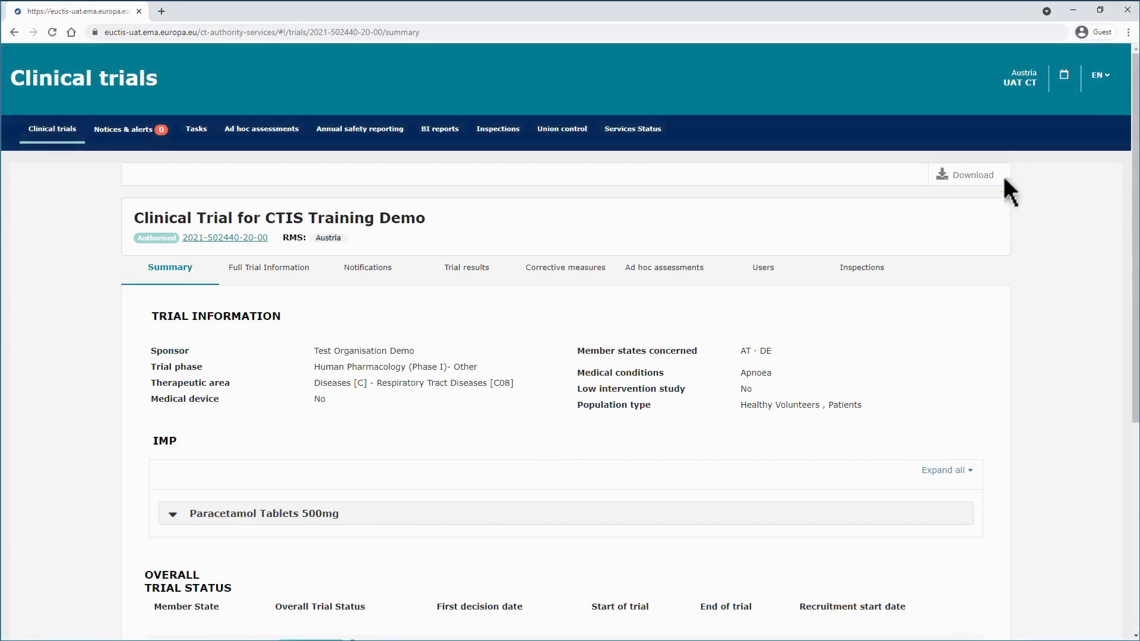
{"action": "left_click", "coordinate": [998, 177]}
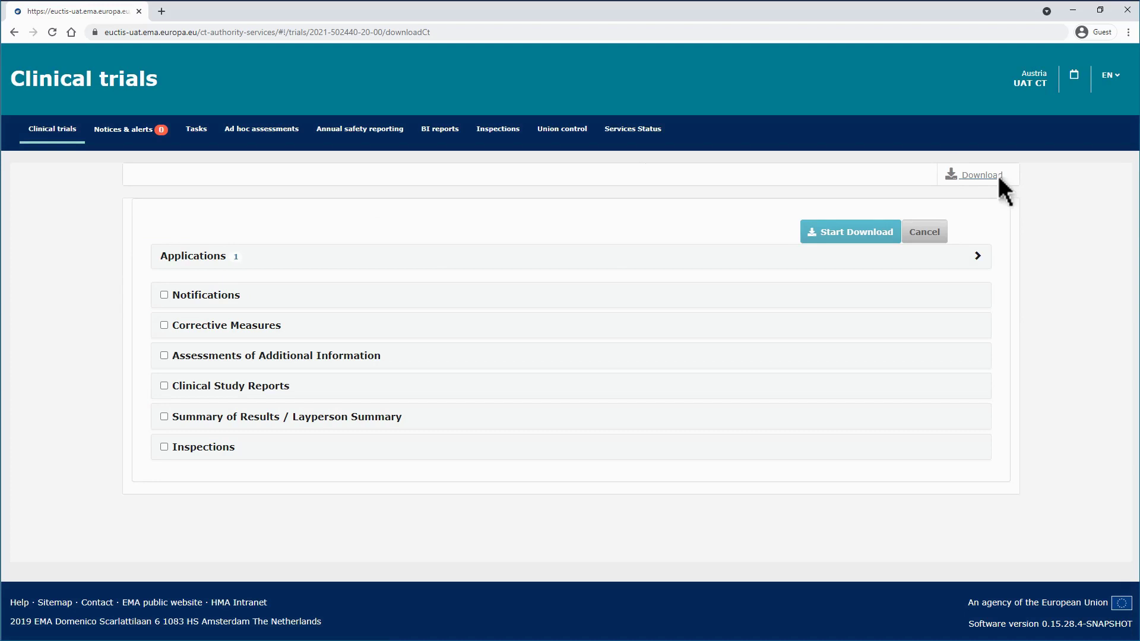
Download the INITIAL IN application's cover letter and structured data in PDF.
{"action": "left_click", "coordinate": [982, 257]}
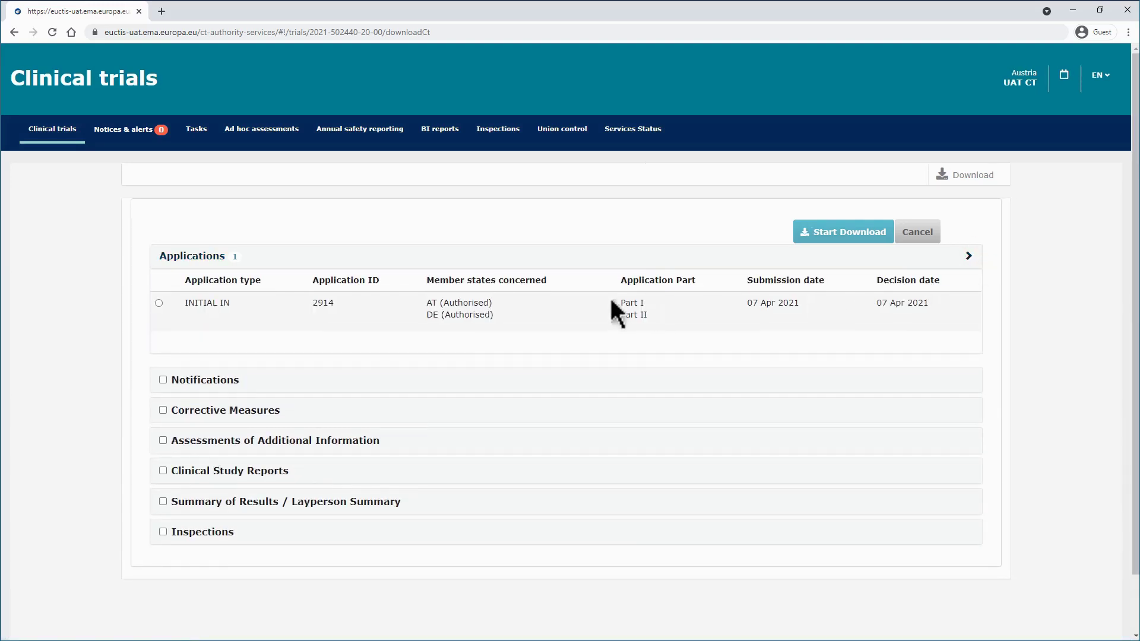
{"action": "left_click", "coordinate": [158, 304]}
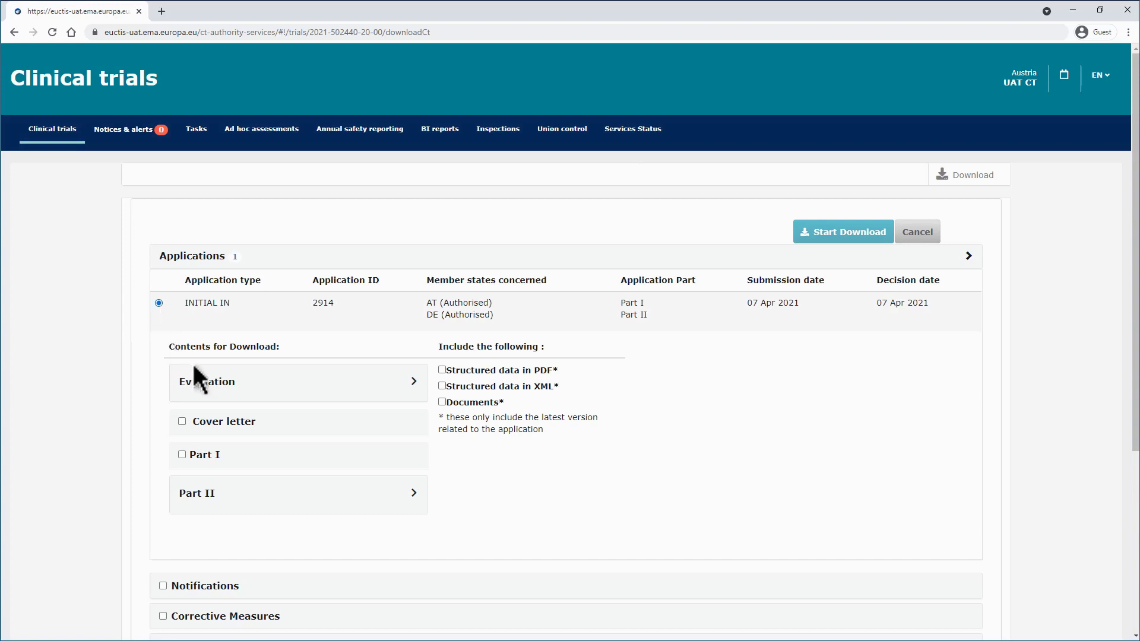
{"action": "left_click", "coordinate": [222, 378]}
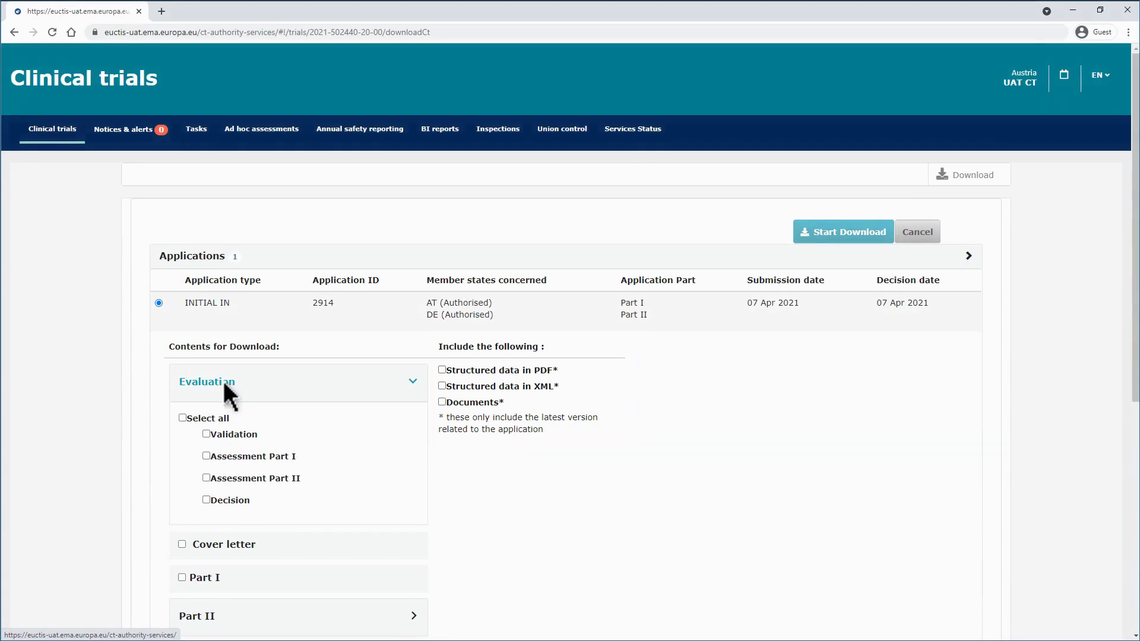
{"action": "scroll", "coordinate": [222, 378], "scroll_direction": "down", "scroll_amount": 2}
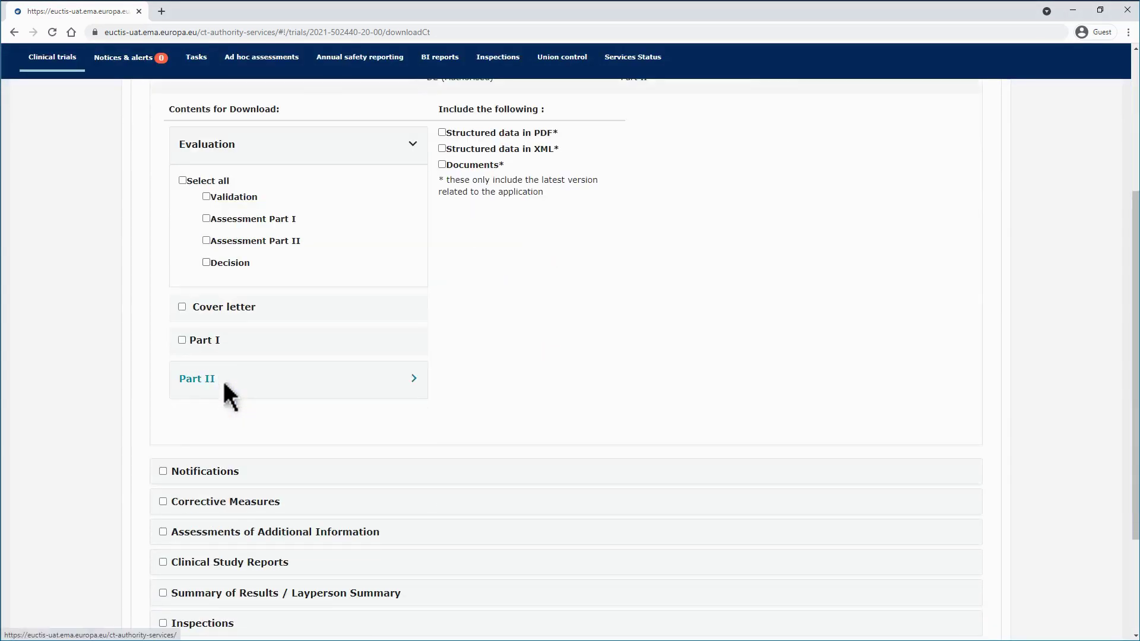
{"action": "scroll", "coordinate": [225, 384], "scroll_direction": "down", "scroll_amount": 1}
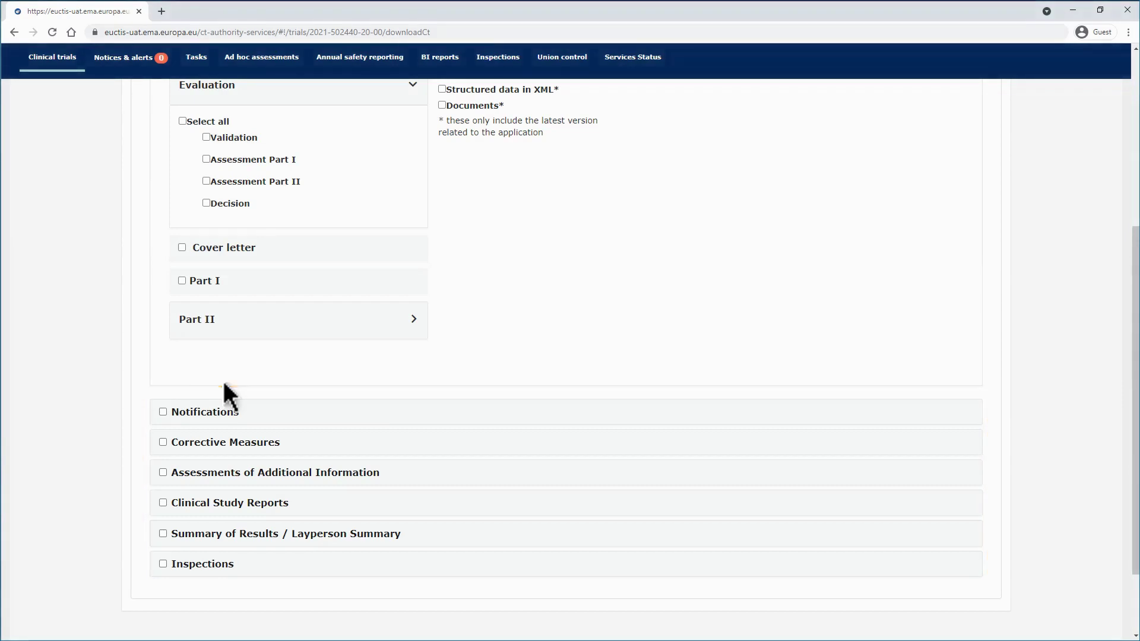
{"action": "scroll", "coordinate": [224, 386], "scroll_direction": "up", "scroll_amount": 2}
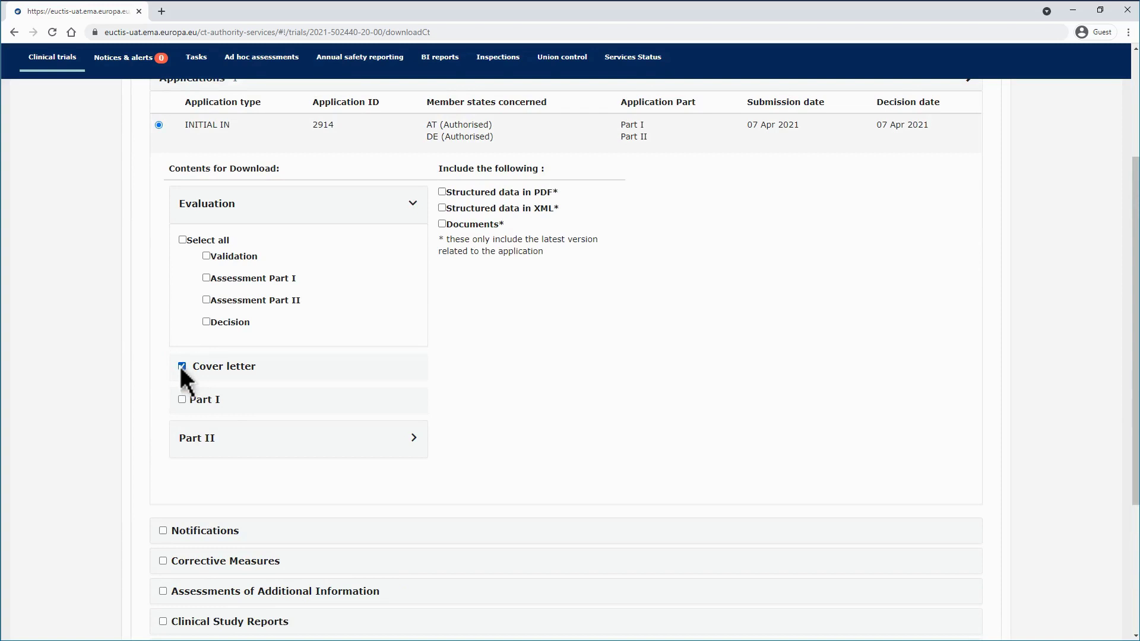
{"action": "scroll", "coordinate": [180, 366], "scroll_direction": "down", "scroll_amount": 1}
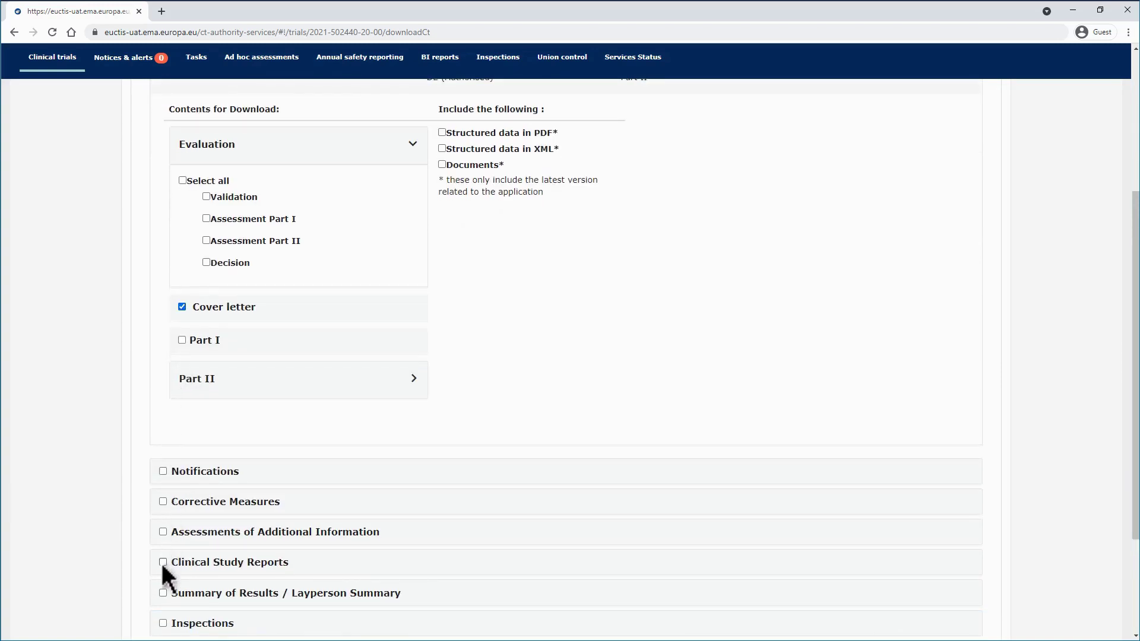
{"action": "scroll", "coordinate": [342, 487], "scroll_direction": "up", "scroll_amount": 4}
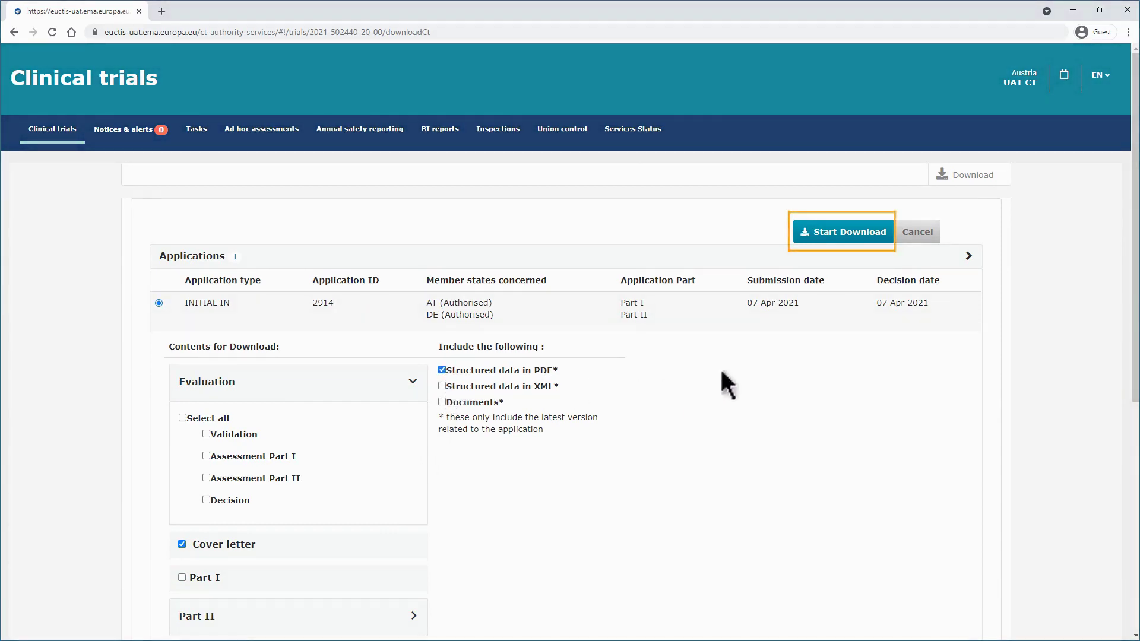
{"action": "left_click", "coordinate": [882, 236]}
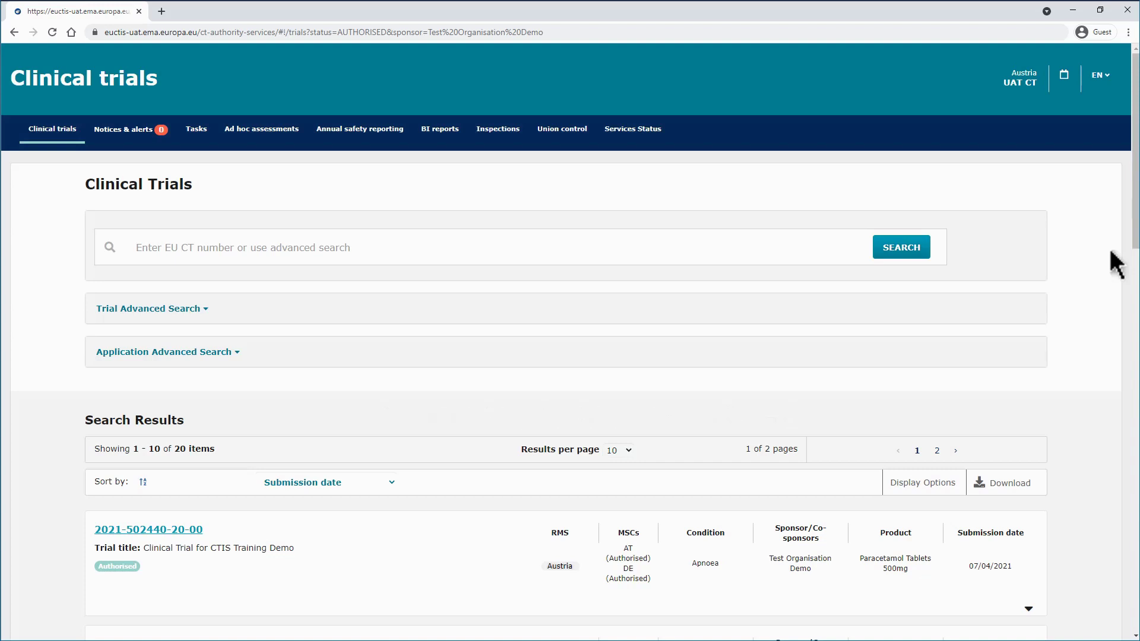
{"action": "left_click", "coordinate": [201, 529]}
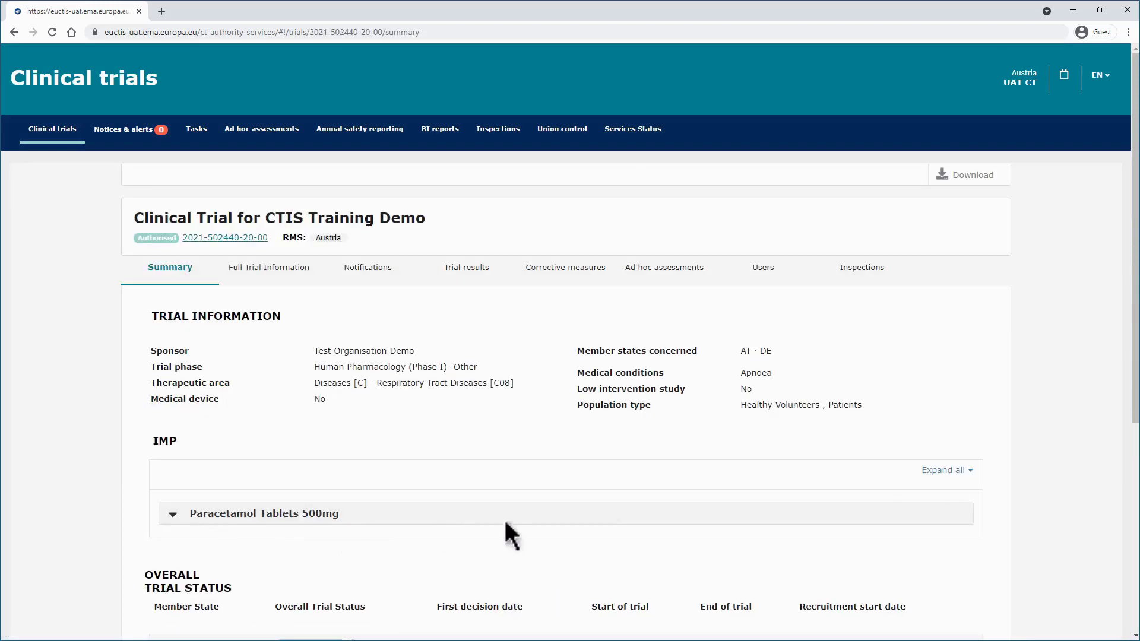
{"action": "left_click_drag", "start_coordinate": [1133, 300], "coordinate": [1126, 454]}
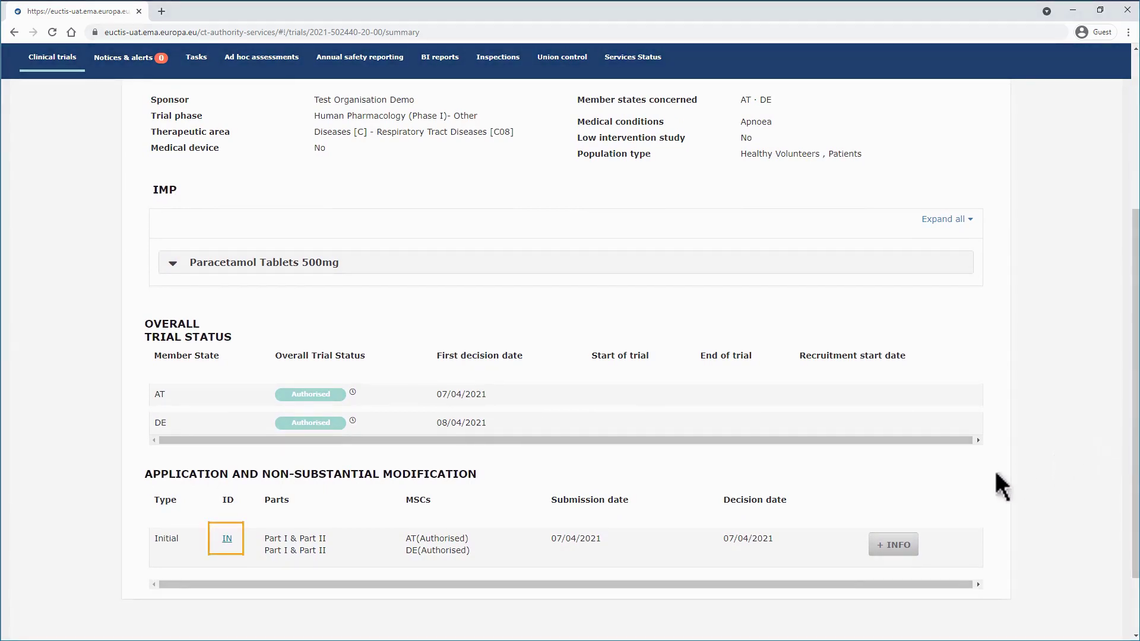
Open the IN application, expand Part I documents, and download the 0_Form_CoverLetter PDF.
{"action": "left_click", "coordinate": [229, 544]}
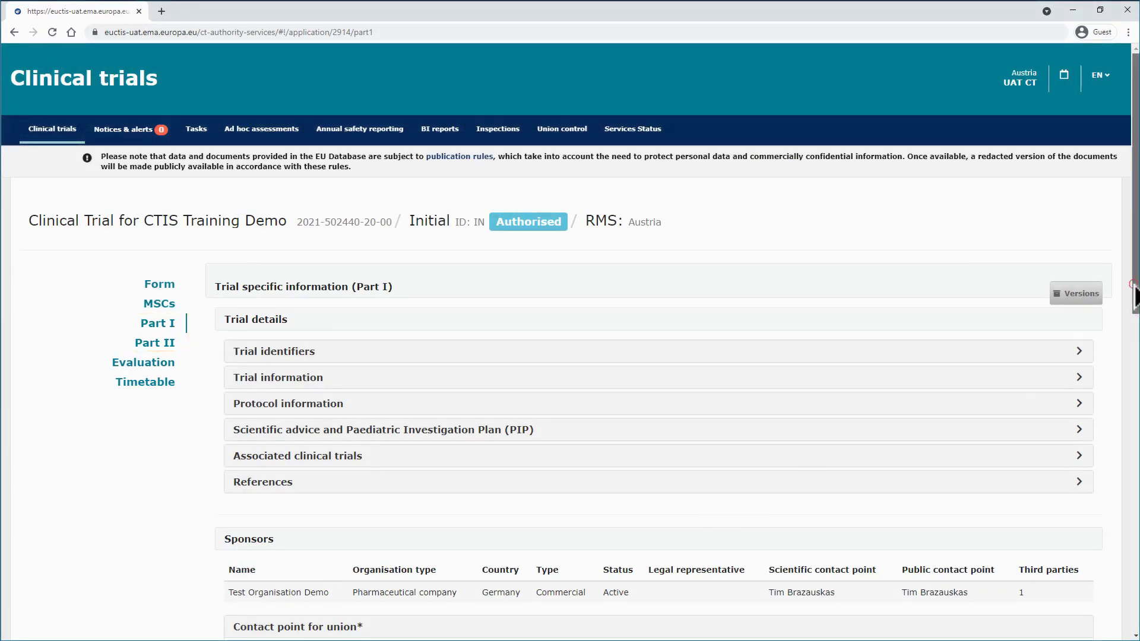
{"action": "left_click_drag", "start_coordinate": [1134, 295], "coordinate": [1091, 584]}
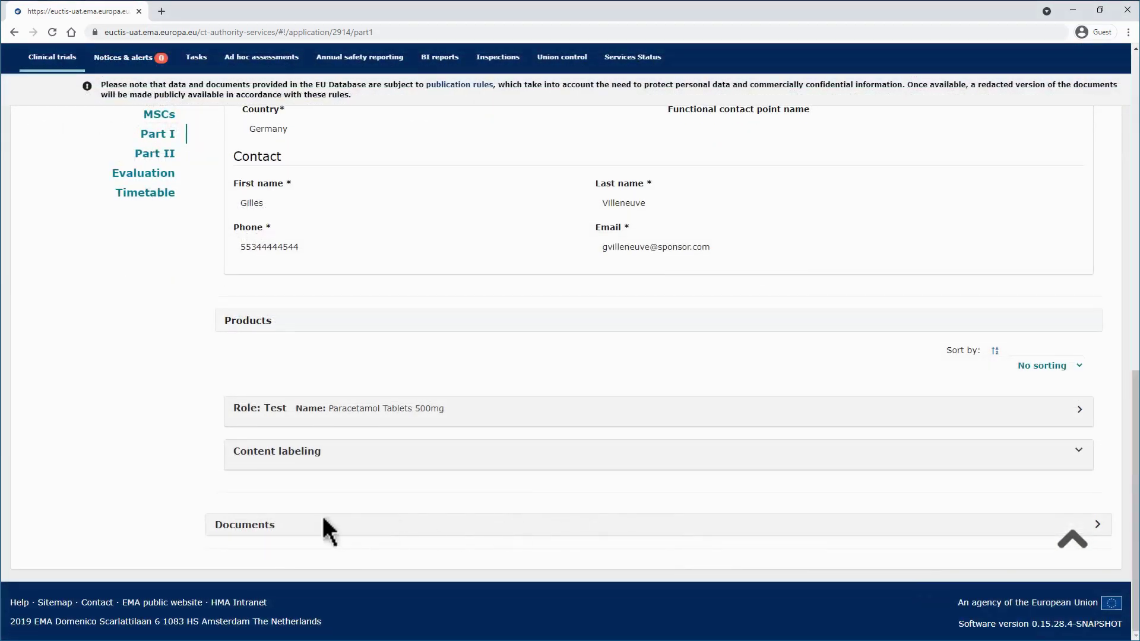
{"action": "left_click", "coordinate": [265, 526]}
{"action": "scroll", "coordinate": [1135, 338], "scroll_direction": "down", "scroll_amount": 1}
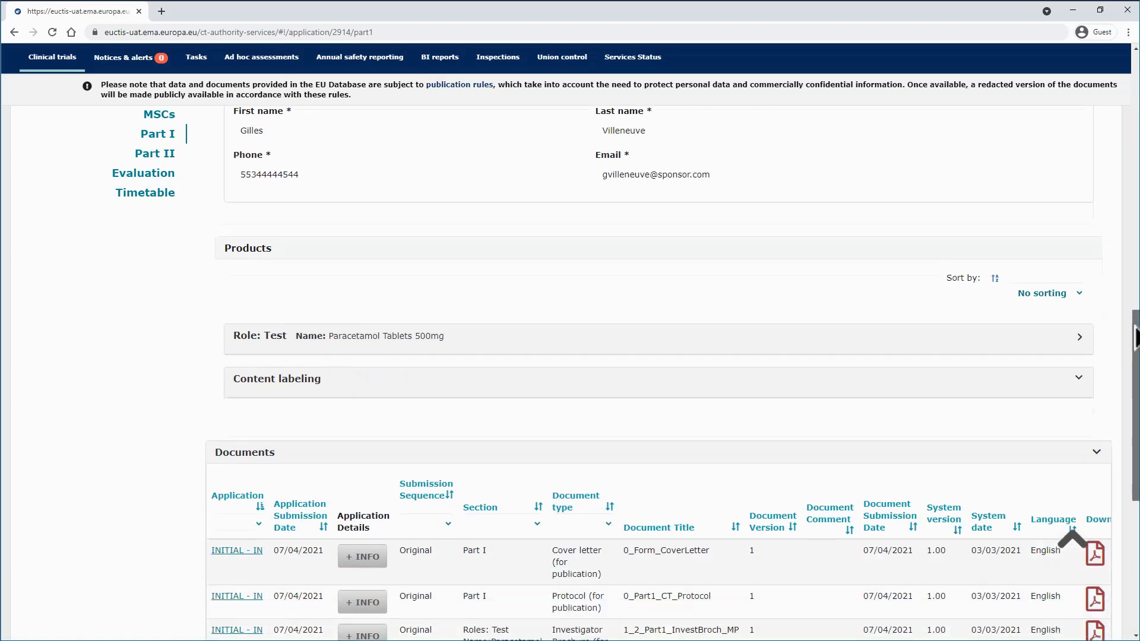
{"action": "left_click_drag", "start_coordinate": [1136, 339], "coordinate": [1131, 442]}
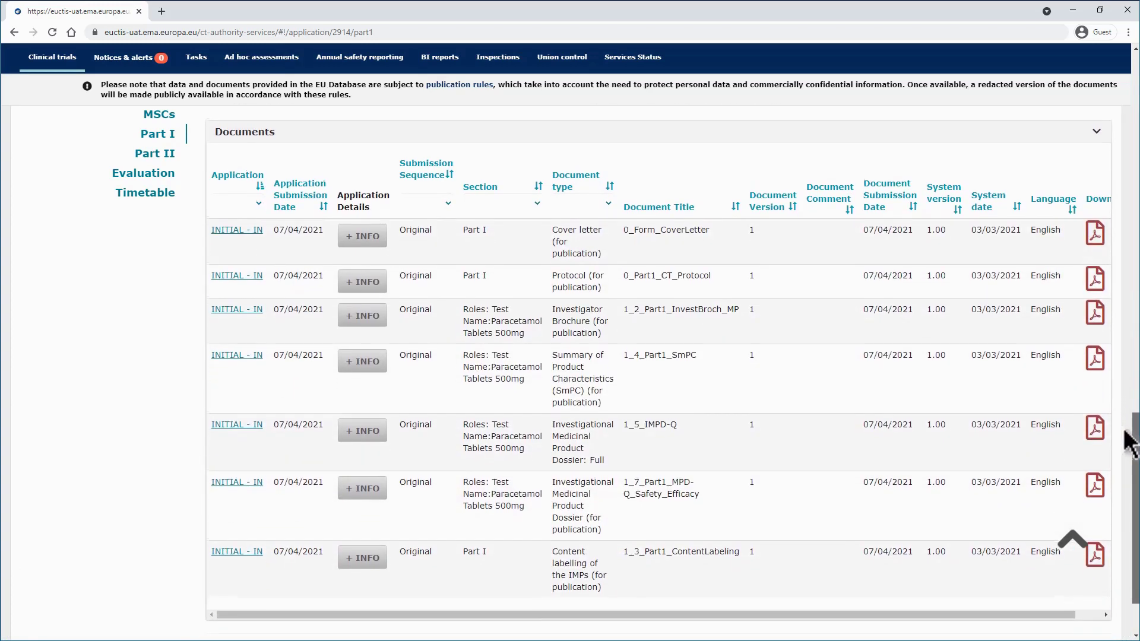
{"action": "left_click", "coordinate": [1095, 237]}
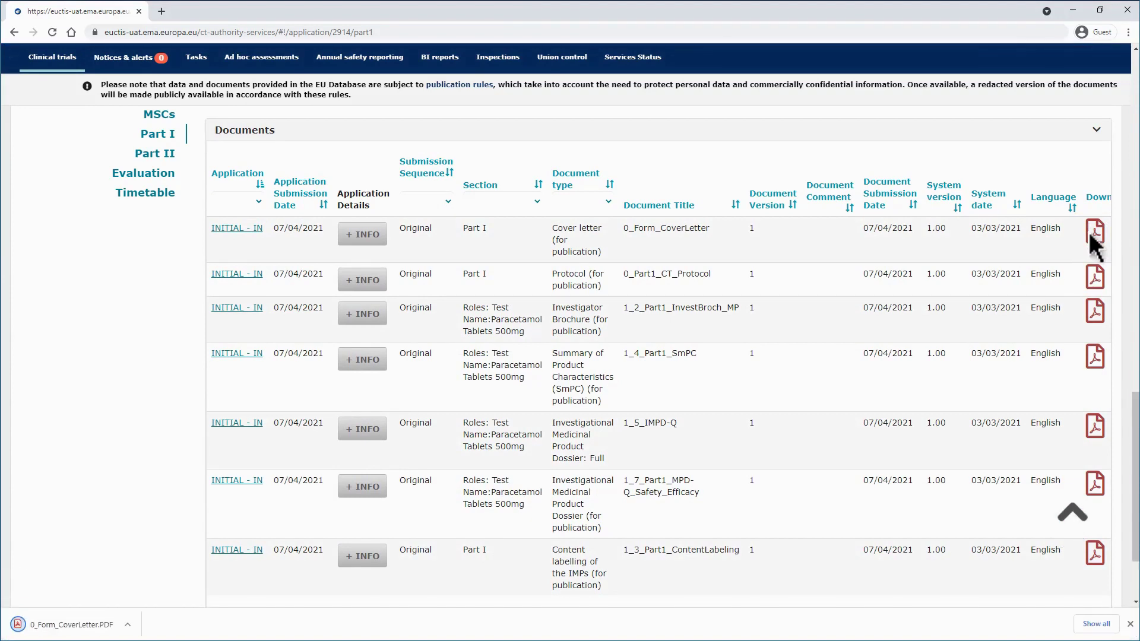